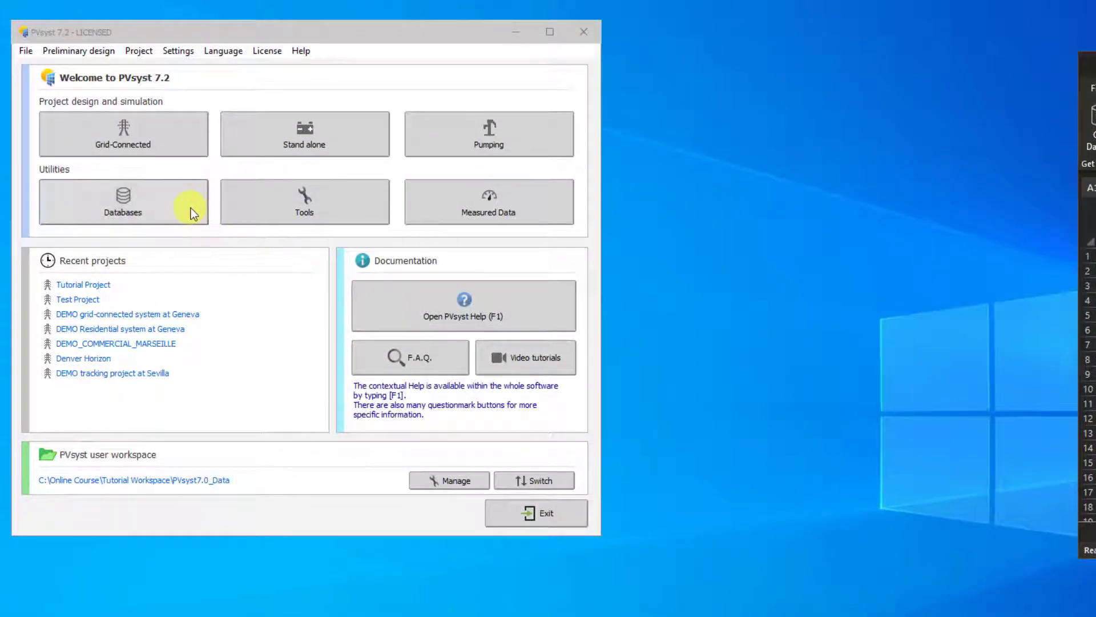
Search the Geographical sites database for 'geneva' and open the Geneva/Cointrin site.
{"action": "left_click", "coordinate": [187, 205]}
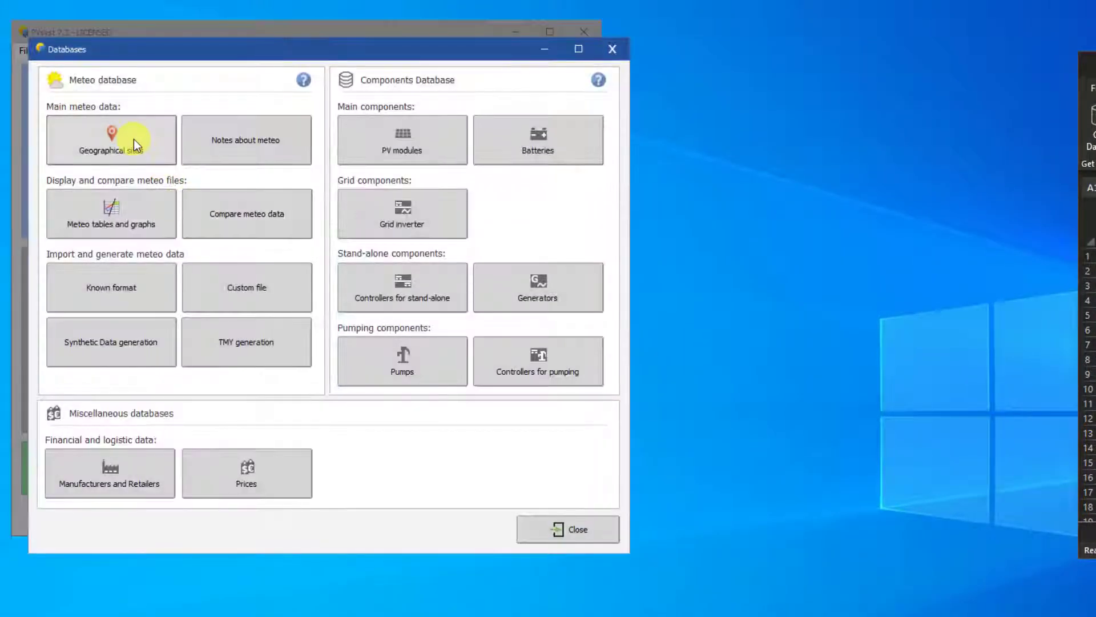
{"action": "left_click", "coordinate": [134, 140]}
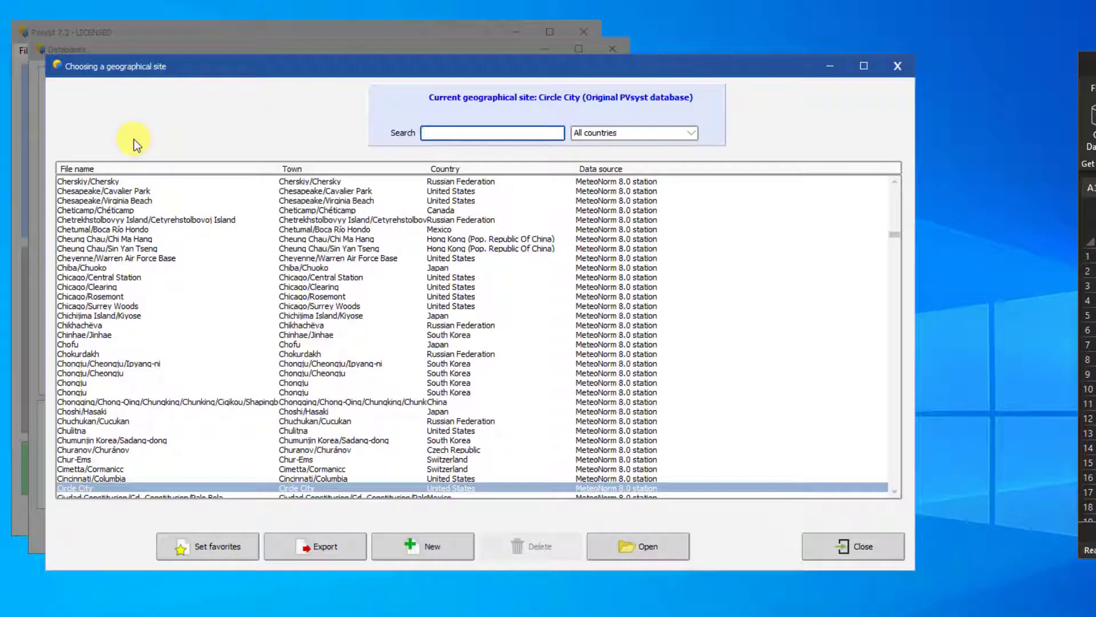
{"action": "left_click", "coordinate": [459, 133]}
{"action": "type", "text": "g"}
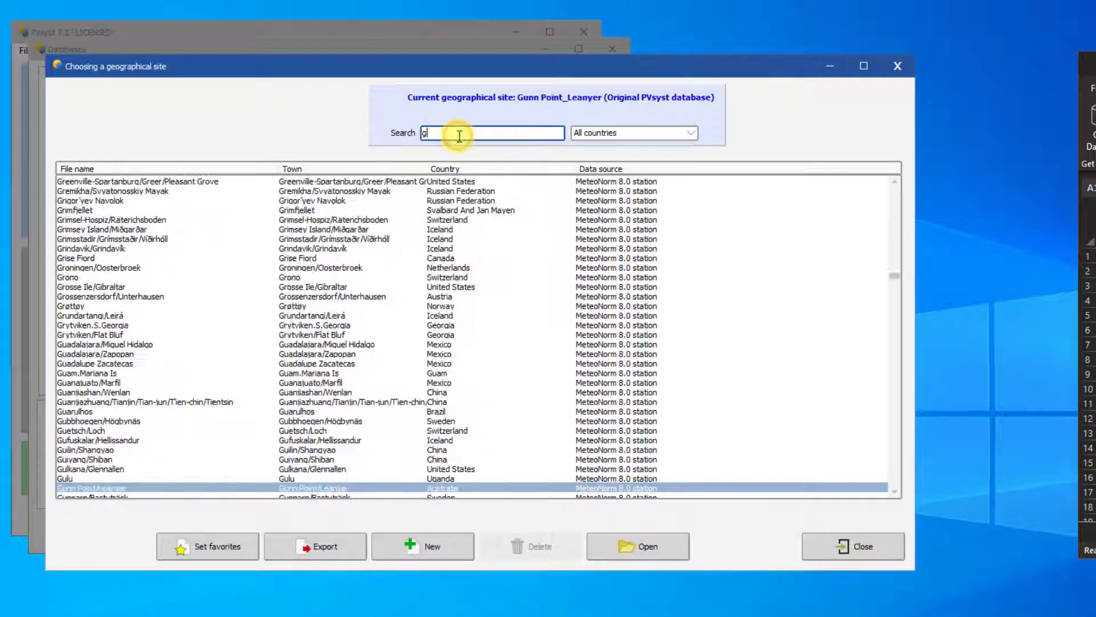
{"action": "type", "text": "eneva"}
{"action": "left_click", "coordinate": [213, 186]}
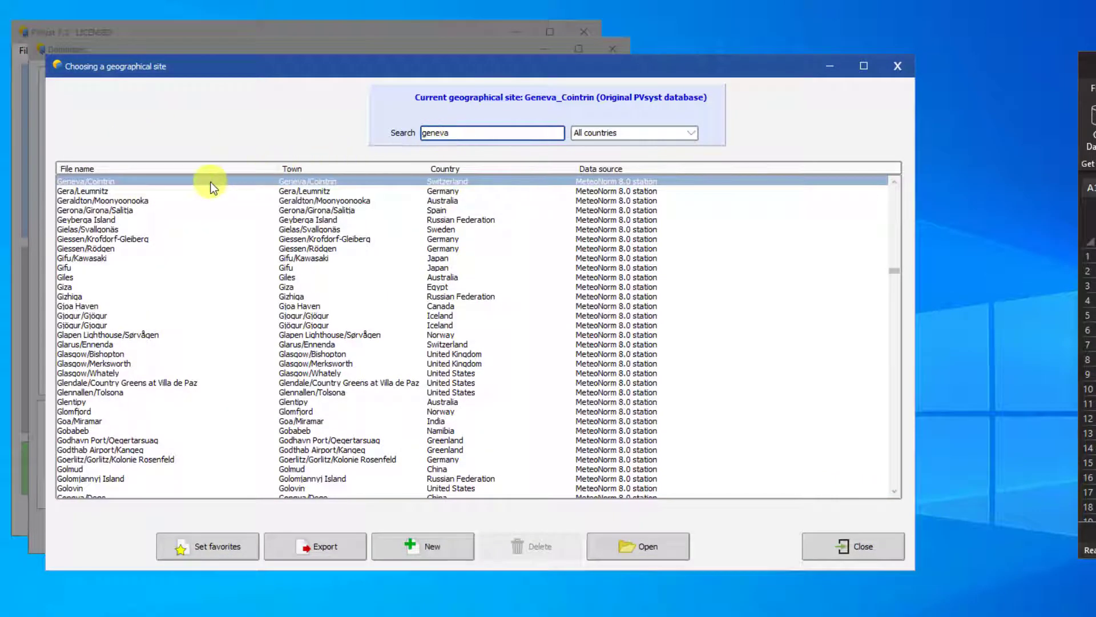
{"action": "double_click", "coordinate": [213, 186]}
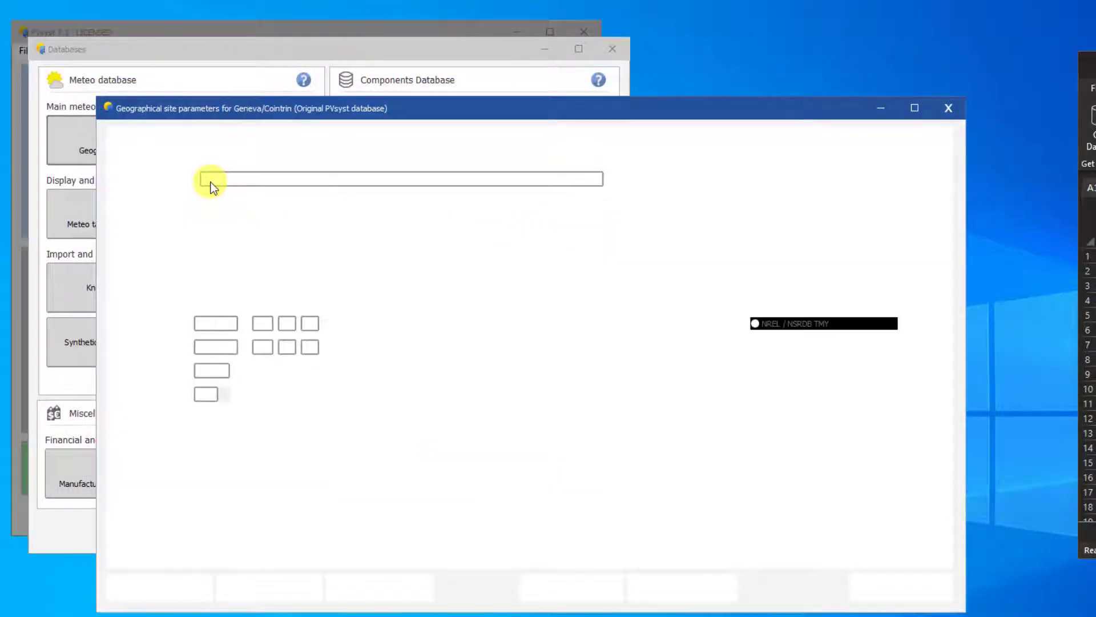
Change Geneva's monthly diffuse to 29 (Feb), 64 (Apr), 73 (Aug) and temperatures to 22 (Aug), 16 (Sep).
{"action": "left_click", "coordinate": [229, 136]}
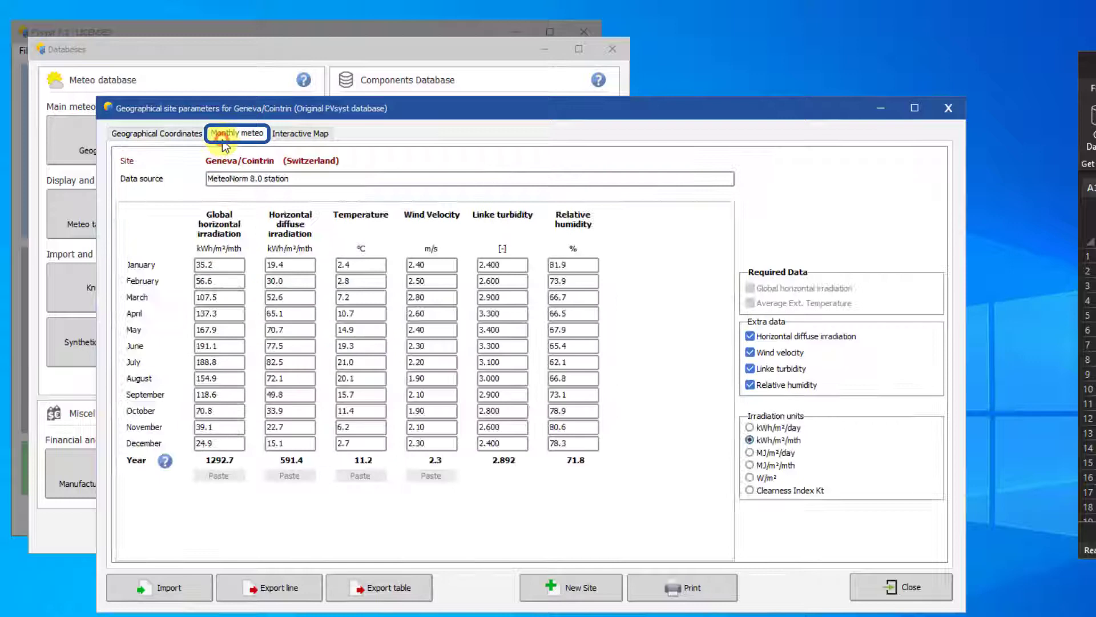
{"action": "double_click", "coordinate": [296, 280]}
{"action": "type", "text": "29"}
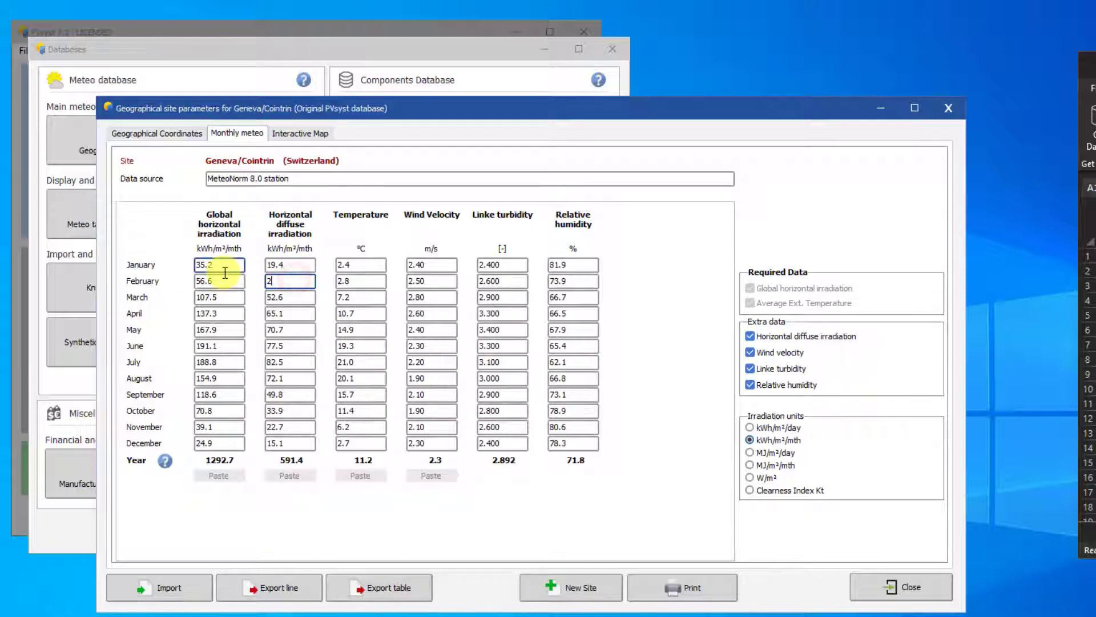
{"action": "double_click", "coordinate": [289, 313]}
{"action": "type", "text": "64"}
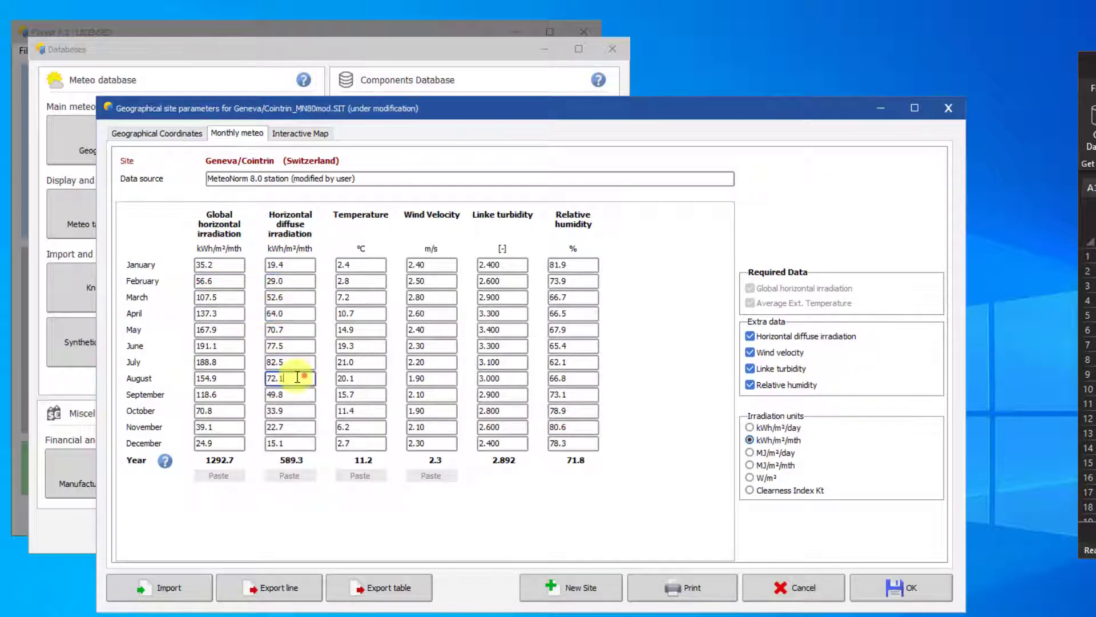
{"action": "double_click", "coordinate": [294, 378]}
{"action": "type", "text": "73"}
{"action": "double_click", "coordinate": [350, 378]}
{"action": "type", "text": "22"}
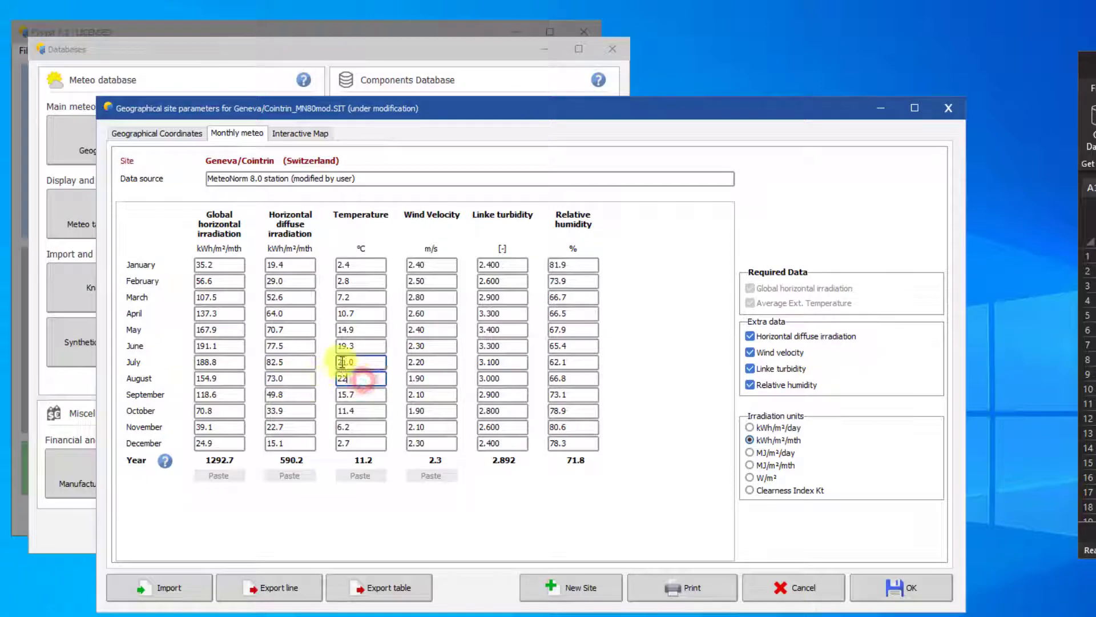
{"action": "double_click", "coordinate": [345, 394]}
{"action": "type", "text": "16"}
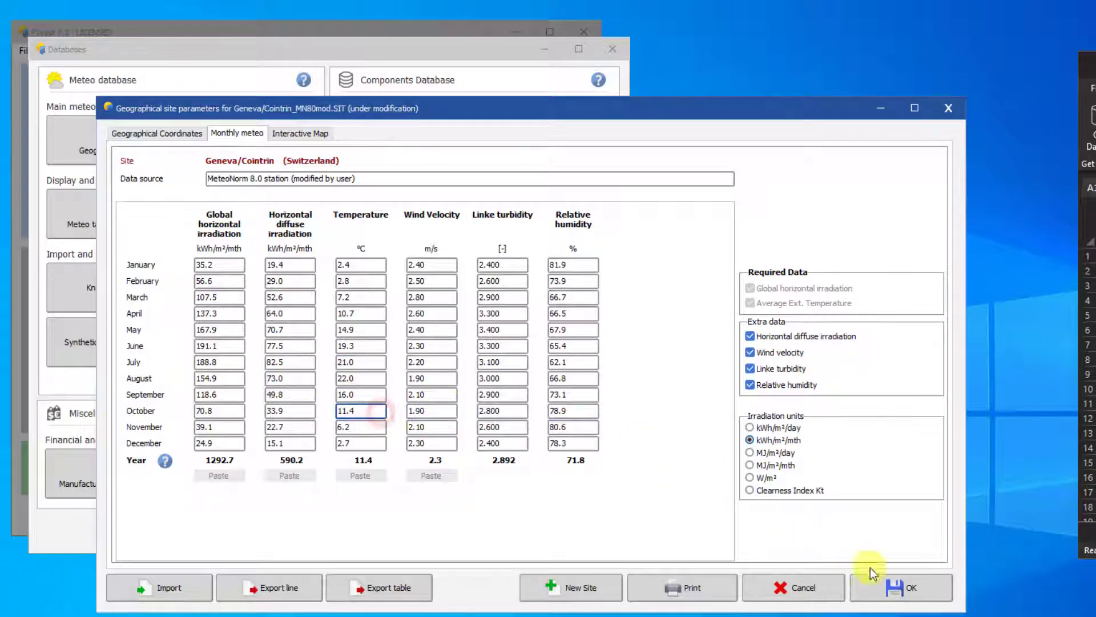
Confirm the edits and save the modified Geneva/Cointrin site to the database.
{"action": "left_click", "coordinate": [897, 587]}
{"action": "left_click", "coordinate": [539, 467]}
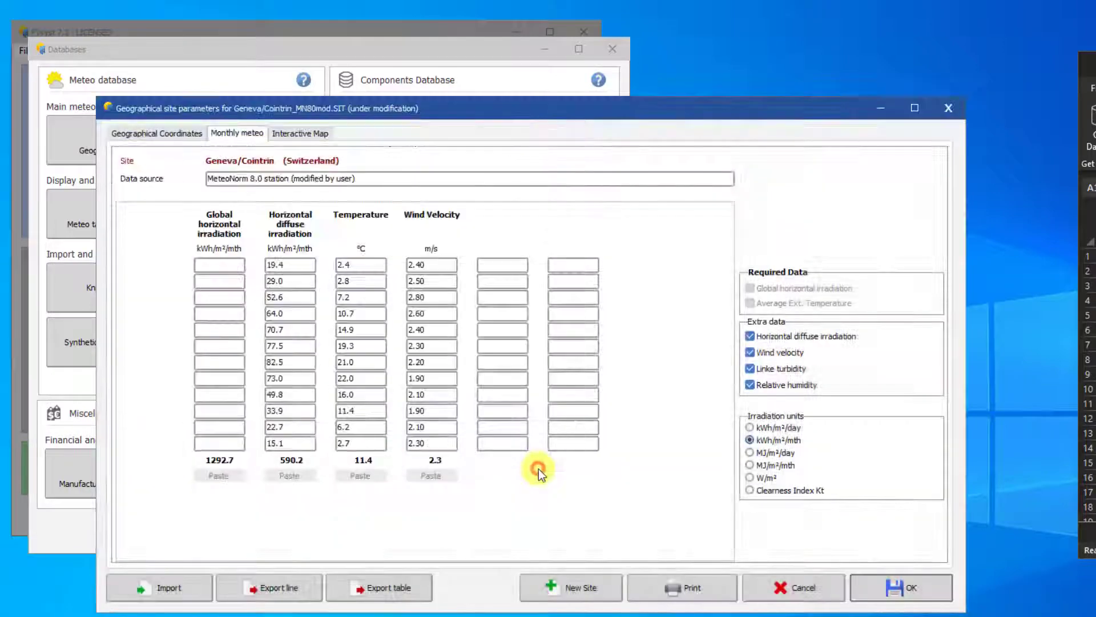
{"action": "left_click", "coordinate": [790, 460]}
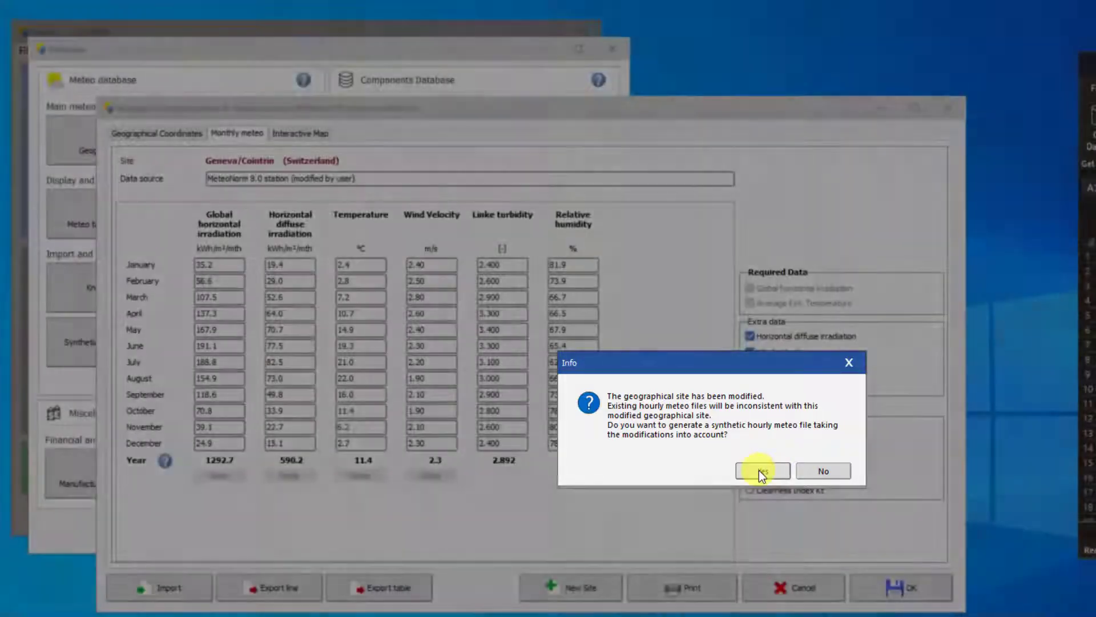
Generate the synthetic hourly meteo file for the modified Geneva site.
{"action": "left_click", "coordinate": [761, 472]}
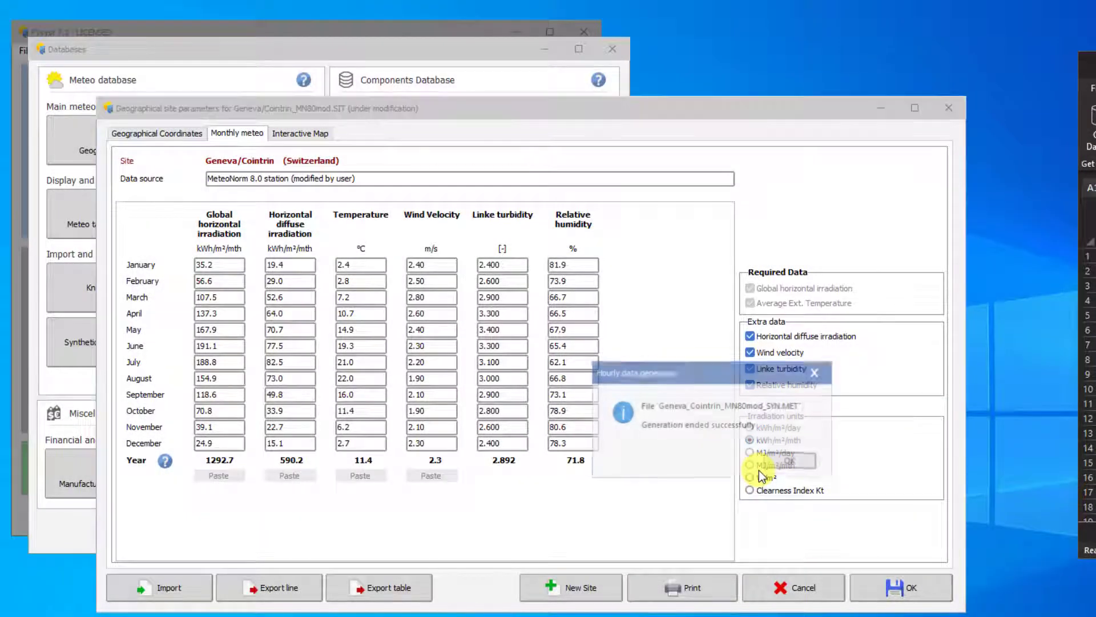
{"action": "left_click", "coordinate": [787, 461]}
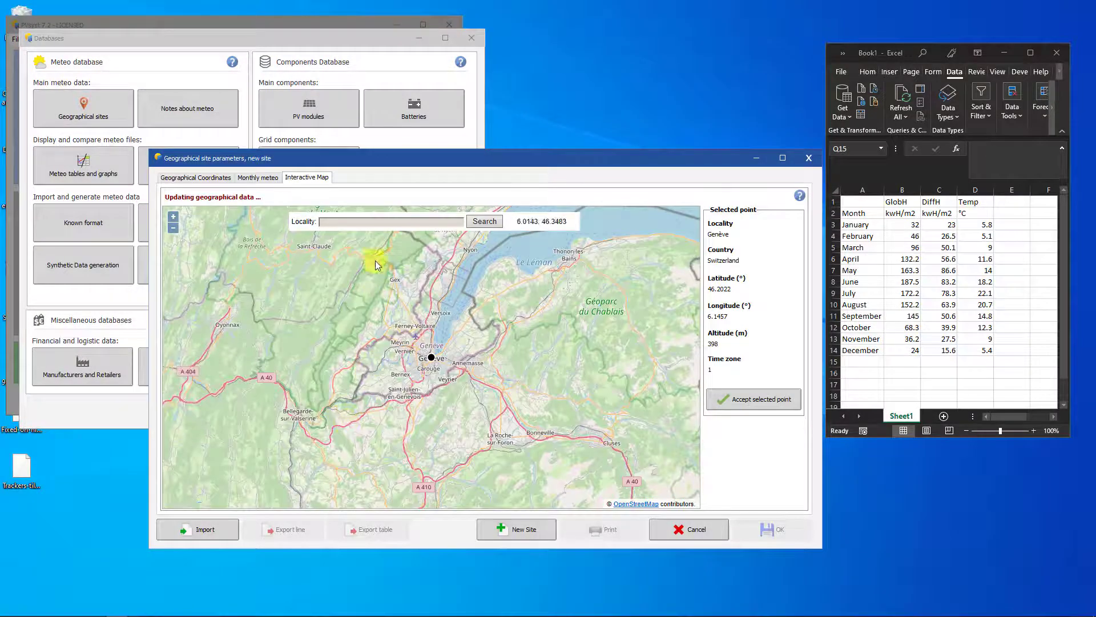
Search the map for 'Tour' and accept Joué-lès-Tours (47.3522°, 0.6691°, 86 m) as the location.
{"action": "left_click", "coordinate": [379, 224]}
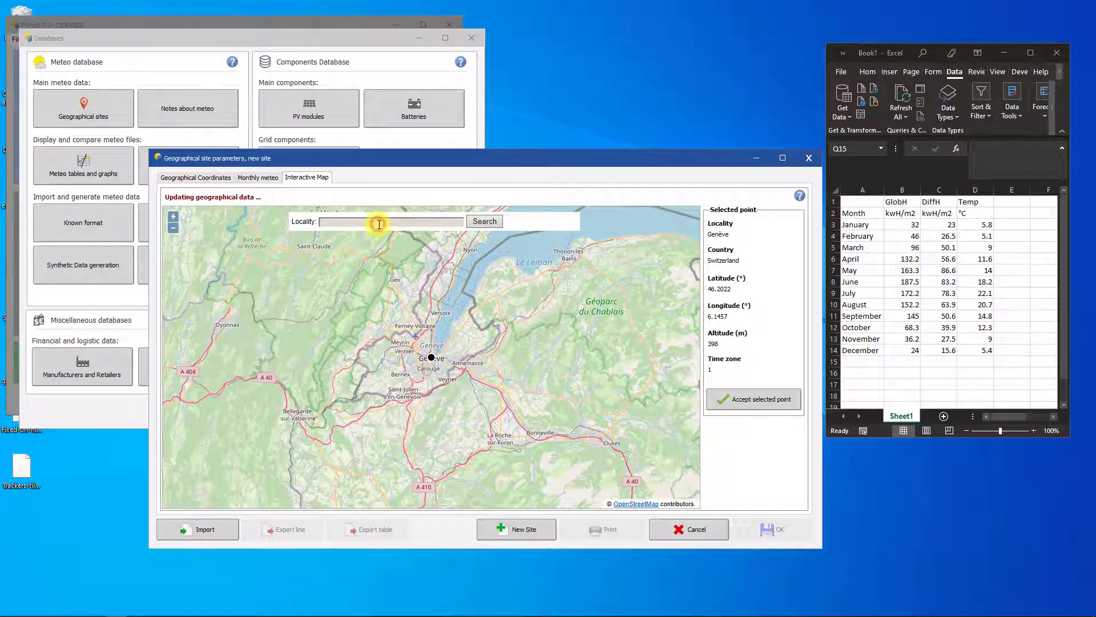
{"action": "type", "text": "Tours"}
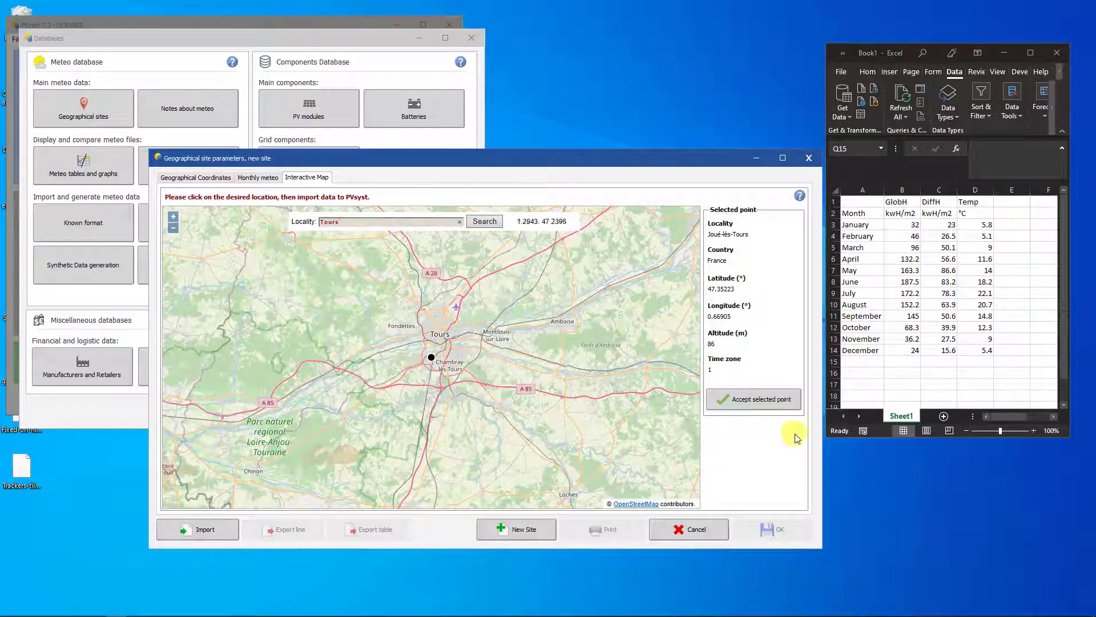
{"action": "left_click", "coordinate": [789, 409]}
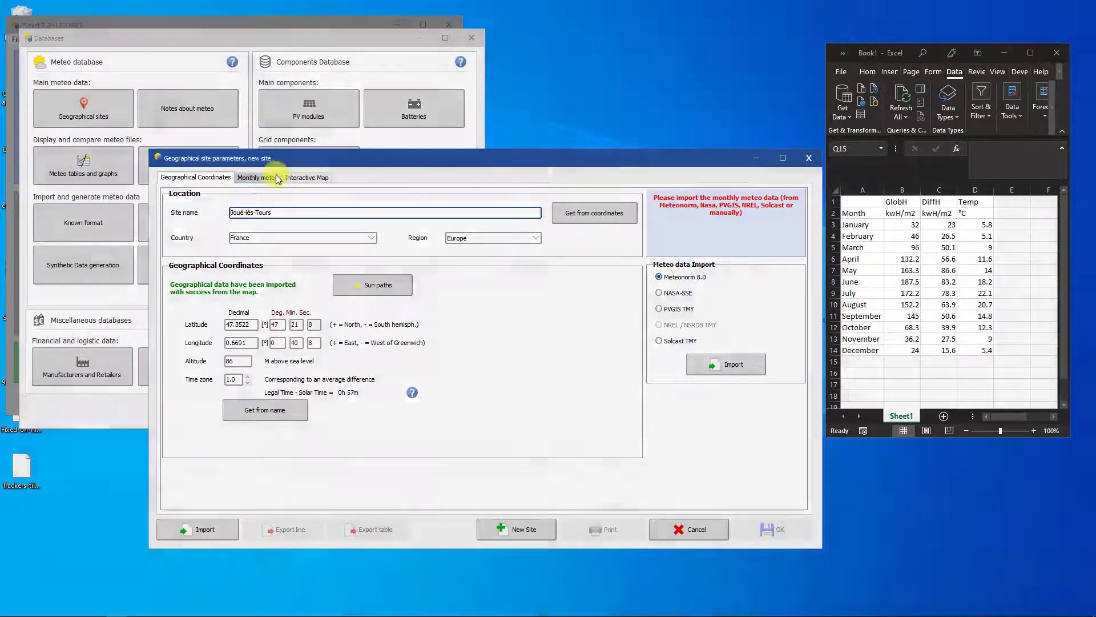
Remove Relative humidity, Linke turbidity and Wind velocity from the monthly meteo extra data.
{"action": "left_click", "coordinate": [277, 177]}
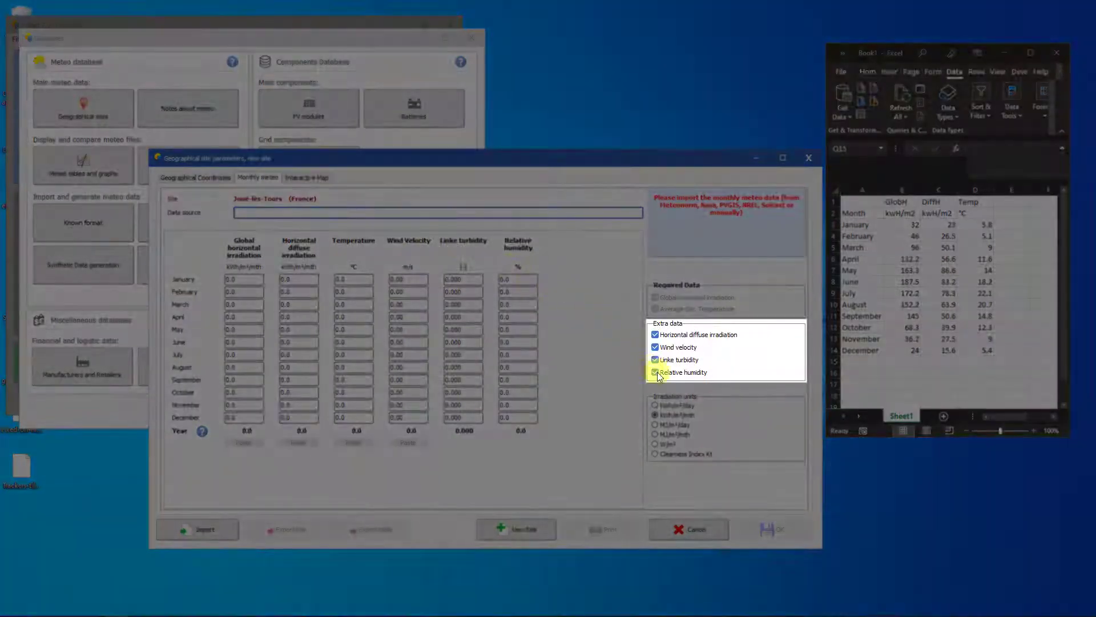
{"action": "left_click", "coordinate": [656, 374]}
{"action": "left_click", "coordinate": [656, 360]}
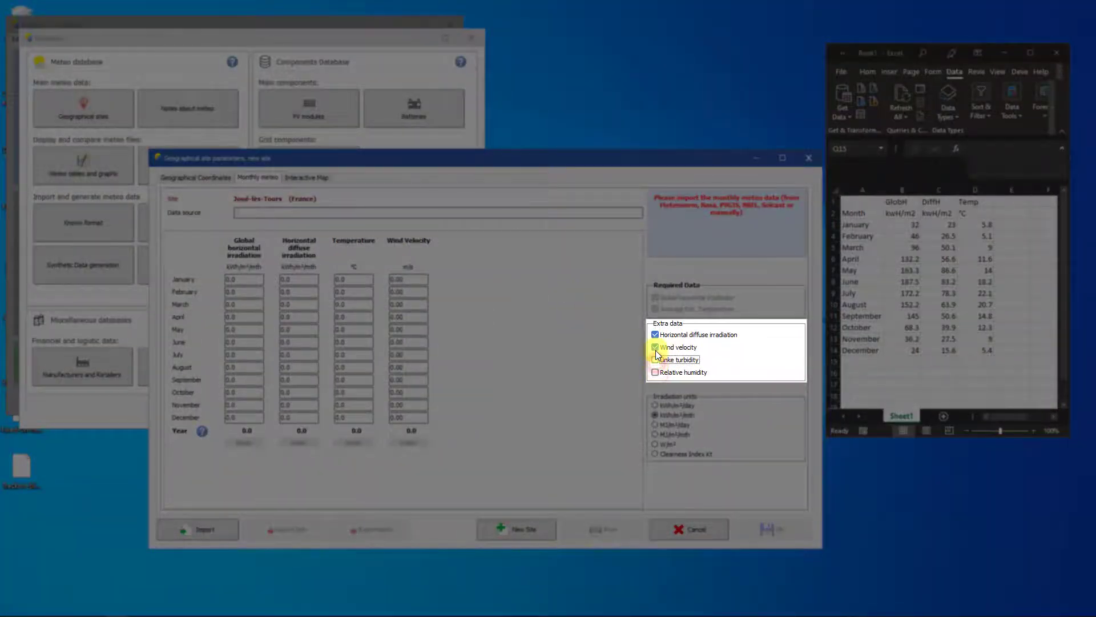
{"action": "left_click", "coordinate": [655, 348]}
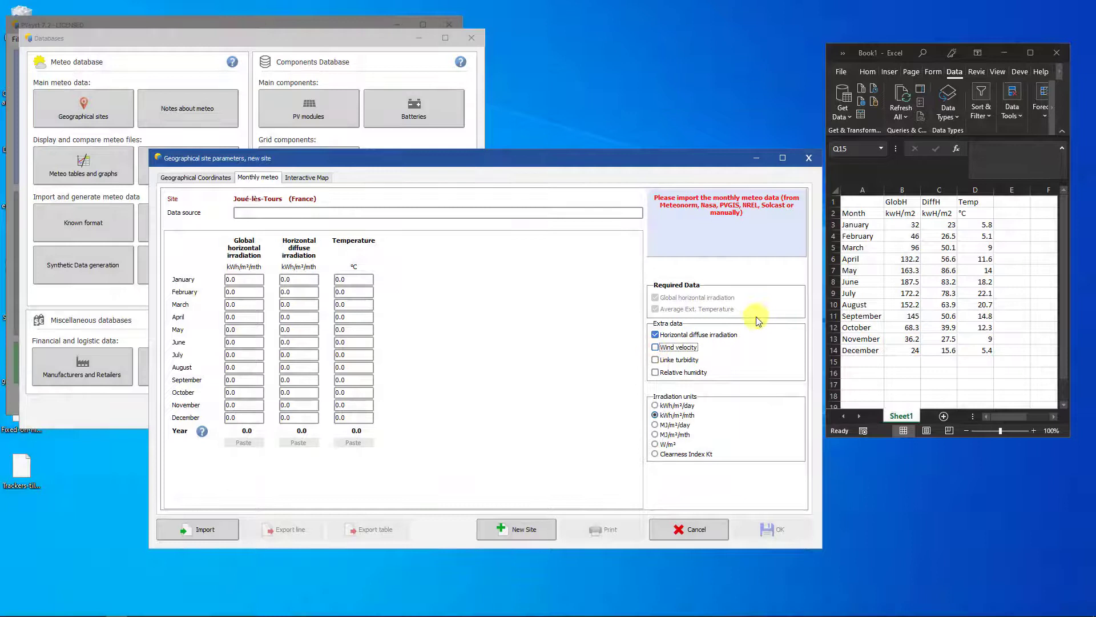
Paste the twelve monthly global horizontal irradiation values from Excel into the table.
{"action": "left_click", "coordinate": [907, 224]}
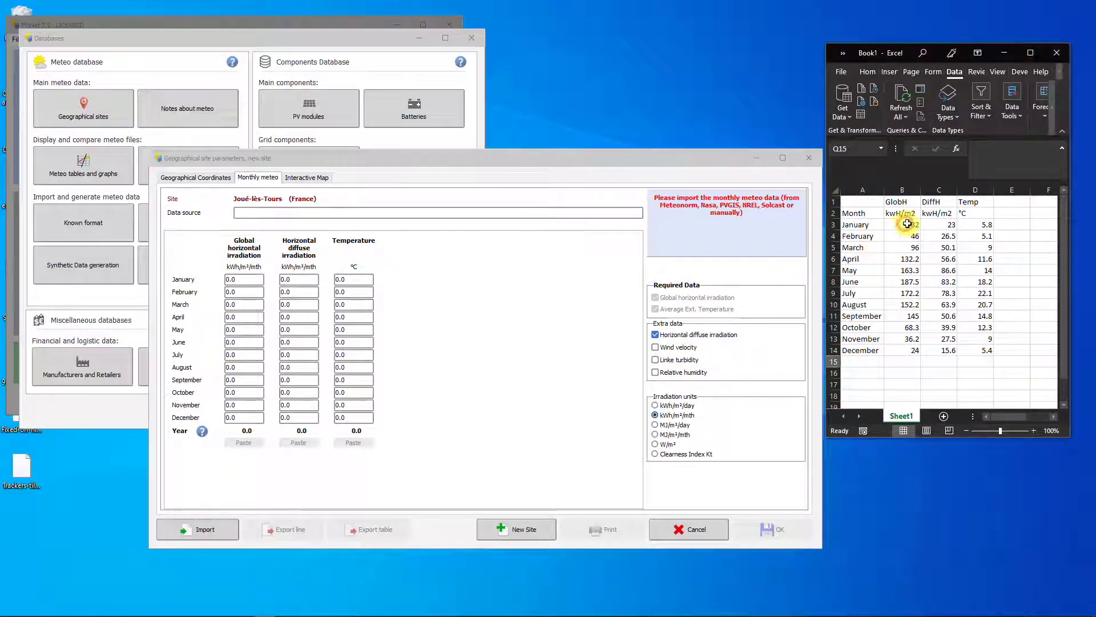
{"action": "left_click_drag", "start_coordinate": [907, 224], "coordinate": [911, 345]}
{"action": "key", "text": "ctrl+c"}
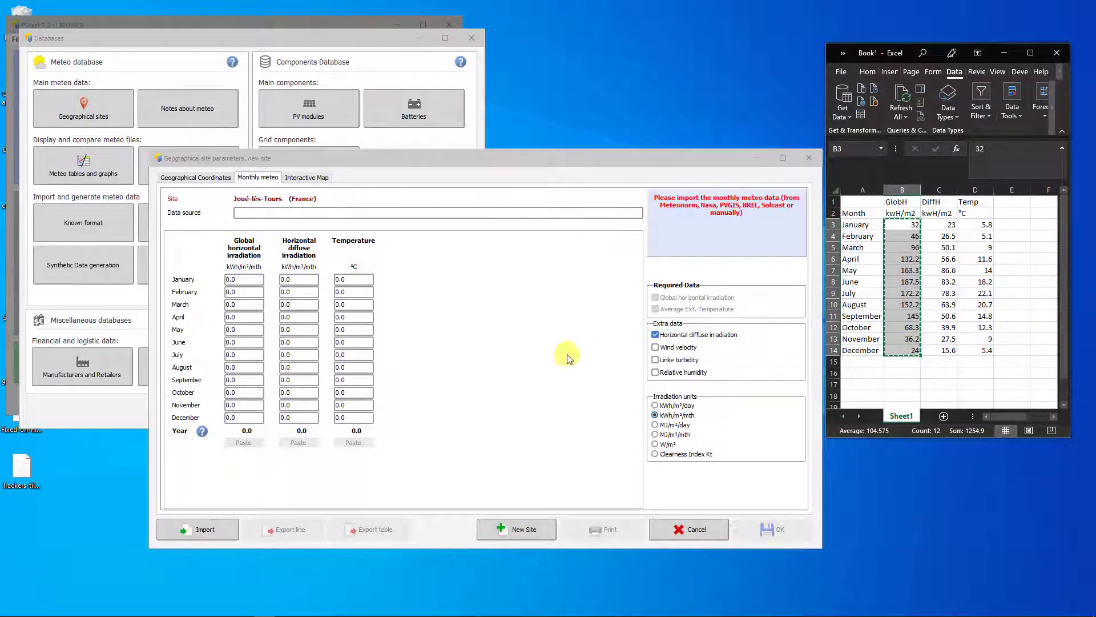
{"action": "left_click", "coordinate": [498, 366]}
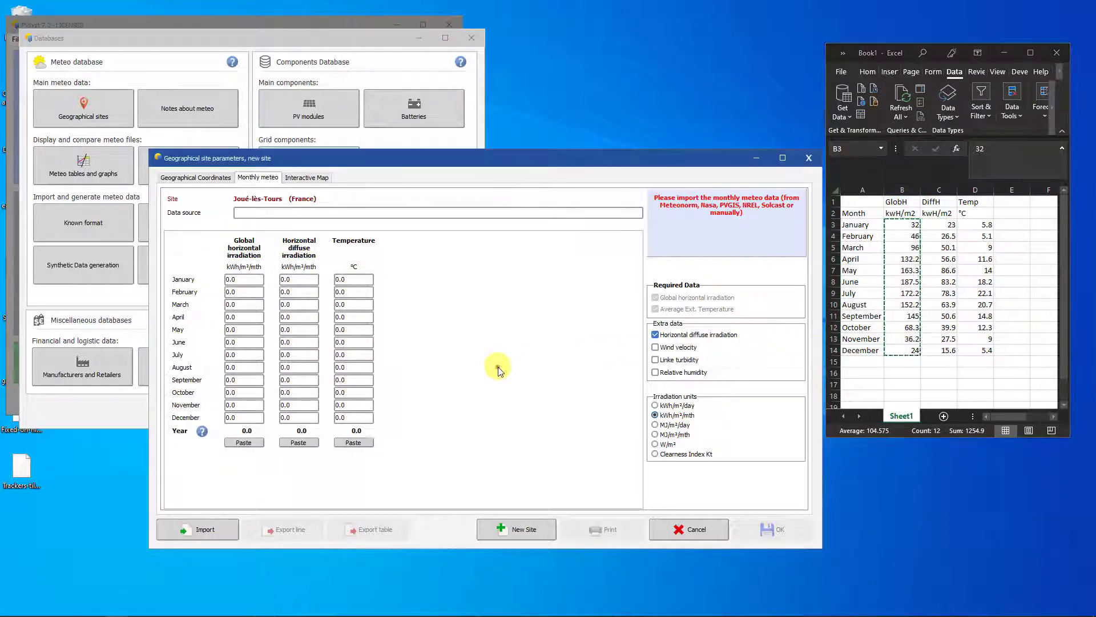
{"action": "left_click", "coordinate": [244, 442]}
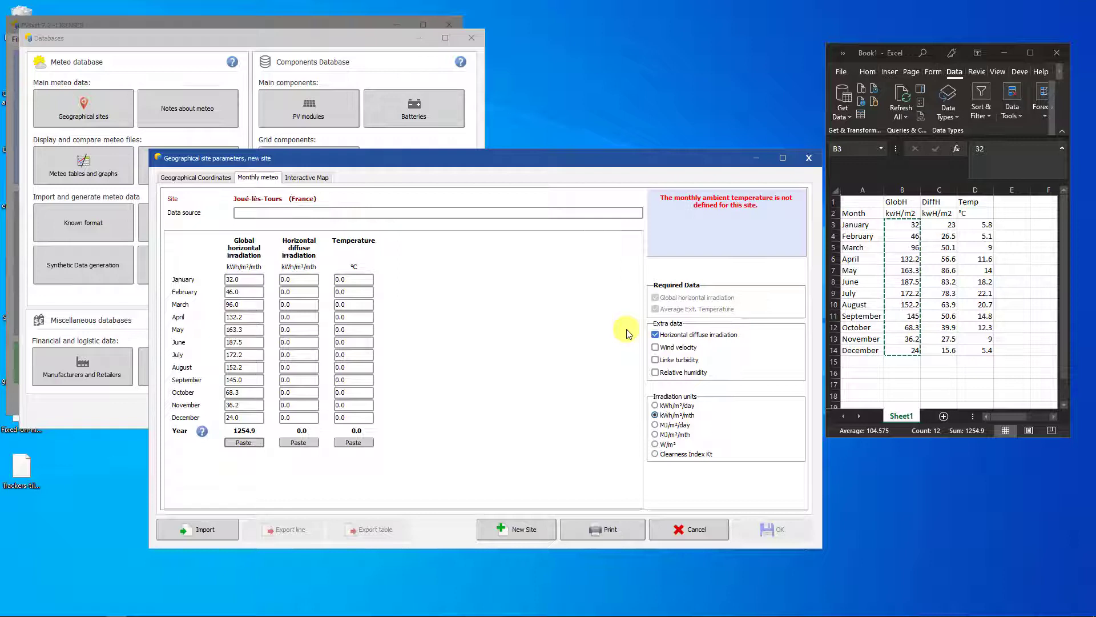
Paste Excel's monthly diffuse (column C) and temperature (column D) values into the table.
{"action": "left_click_drag", "start_coordinate": [939, 224], "coordinate": [939, 347]}
{"action": "key", "text": "ctrl+c"}
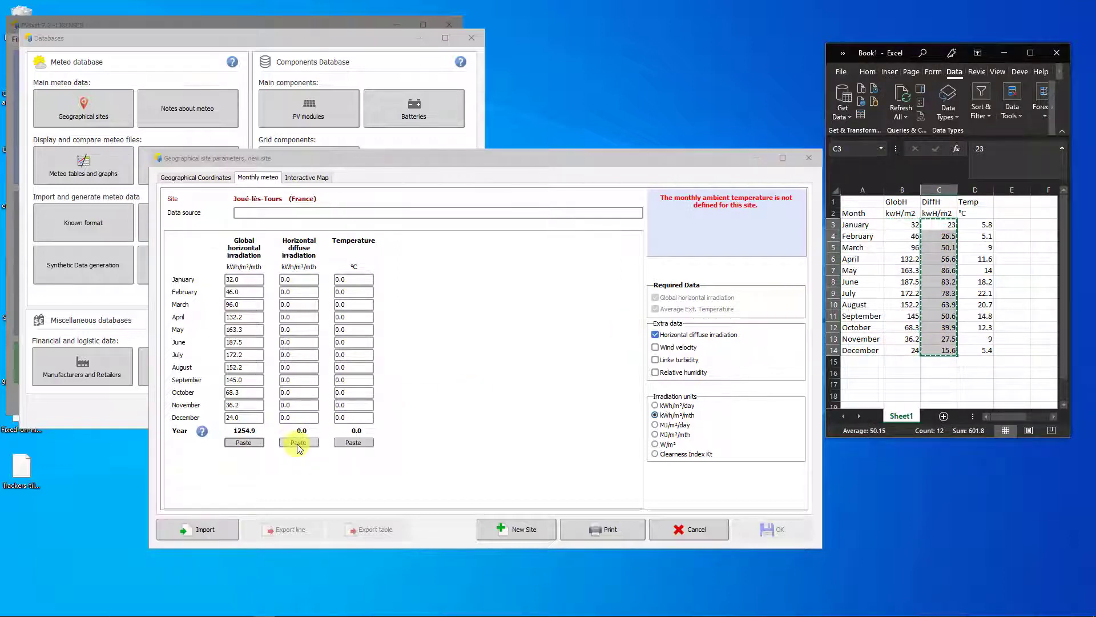
{"action": "left_click", "coordinate": [297, 443]}
{"action": "left_click_drag", "start_coordinate": [982, 224], "coordinate": [991, 347]}
{"action": "key", "text": "ctrl+c"}
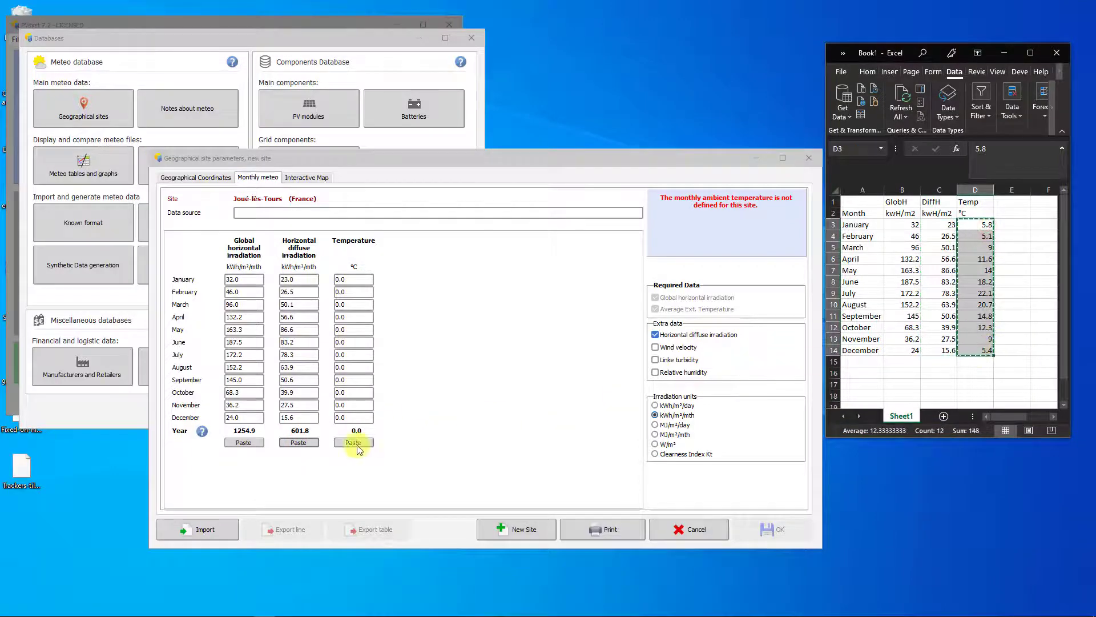
{"action": "left_click", "coordinate": [355, 443]}
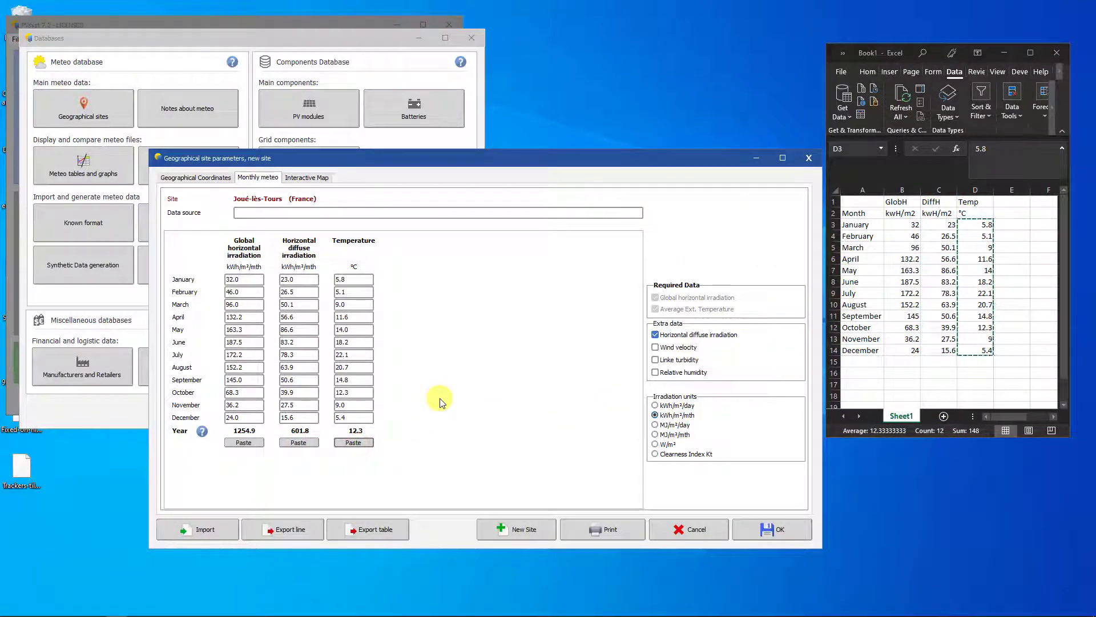
Set the data source to 'Custom Source' and save the site as Tours Tutorial.SIT.
{"action": "left_click", "coordinate": [346, 216]}
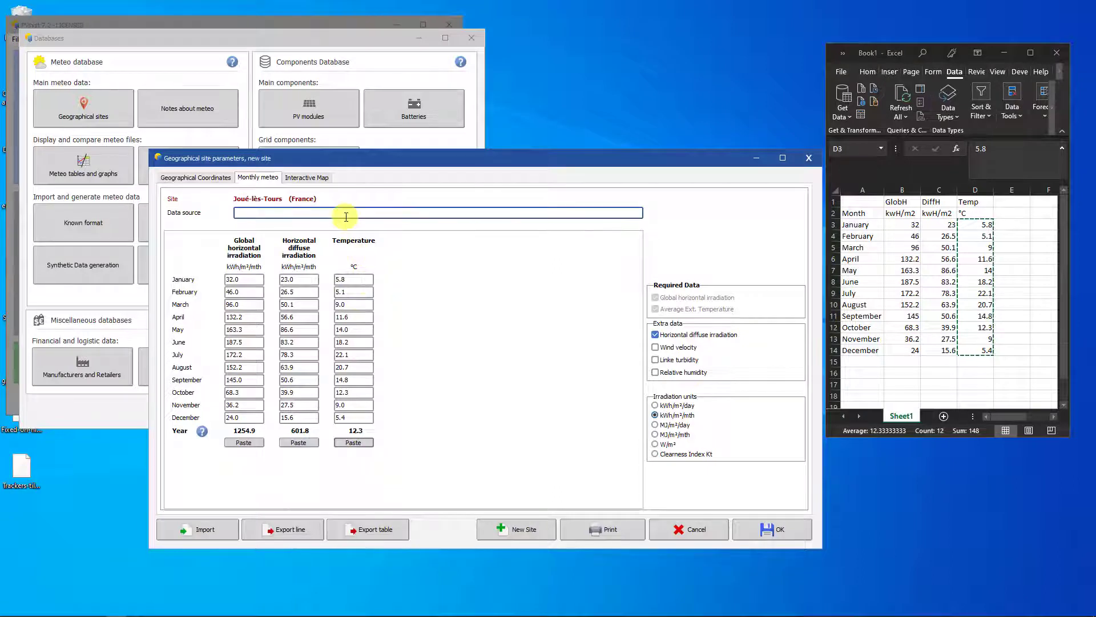
{"action": "type", "text": "Custom Sour"}
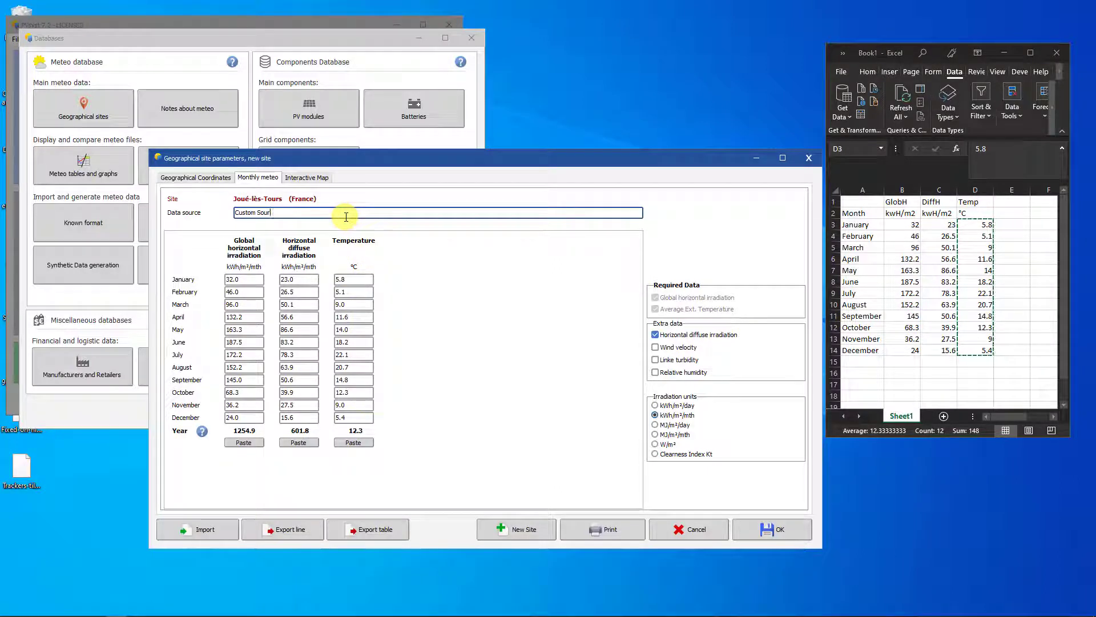
{"action": "type", "text": "ce"}
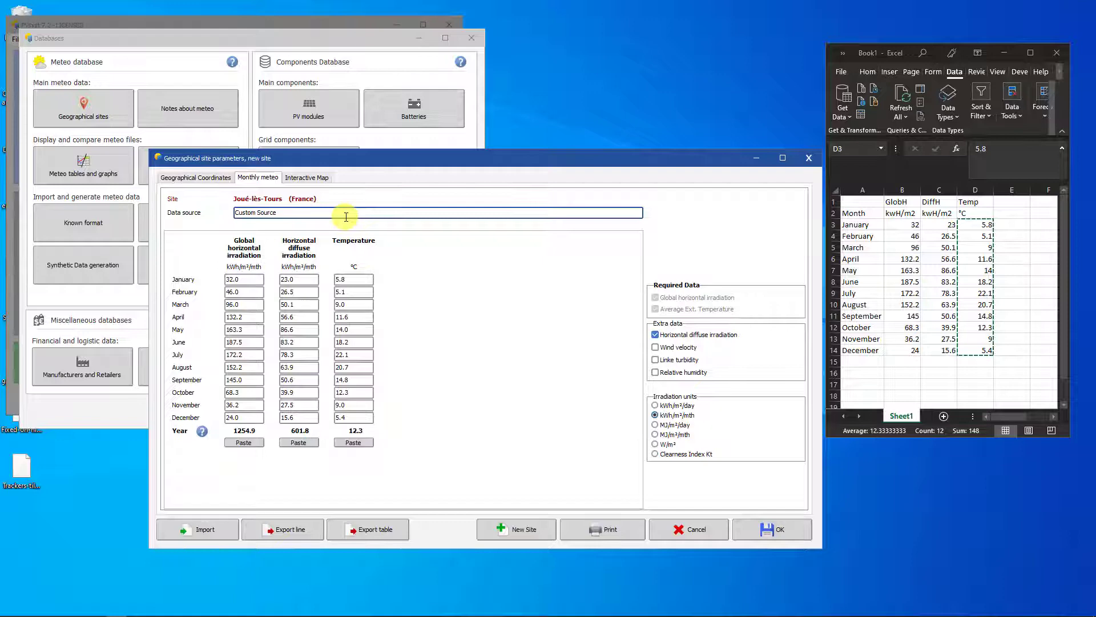
{"action": "left_click", "coordinate": [768, 533]}
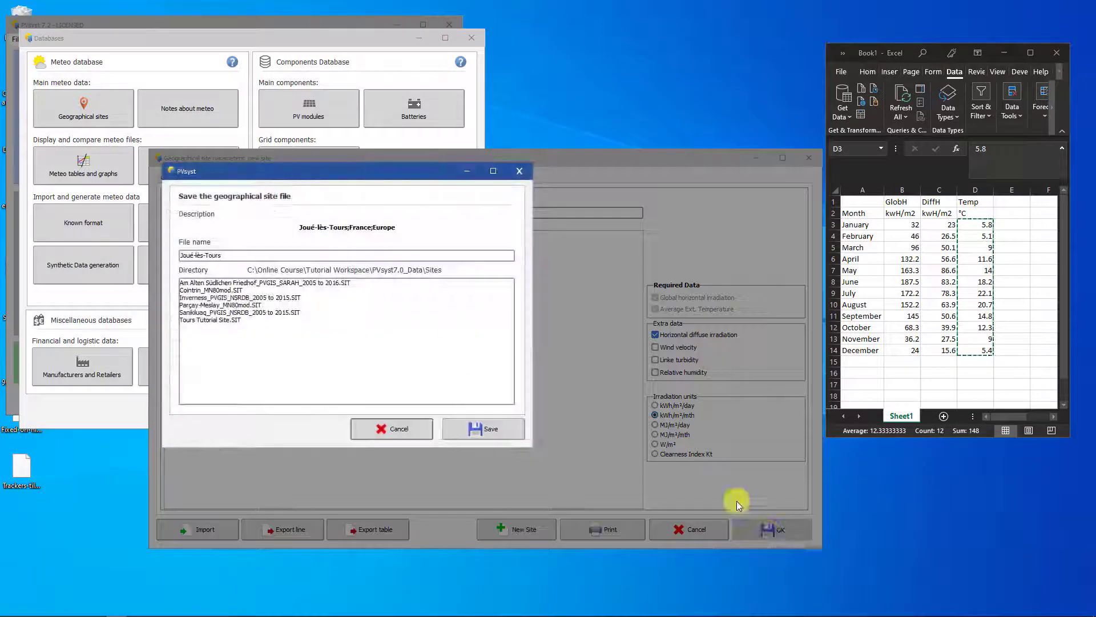
{"action": "left_click", "coordinate": [245, 257]}
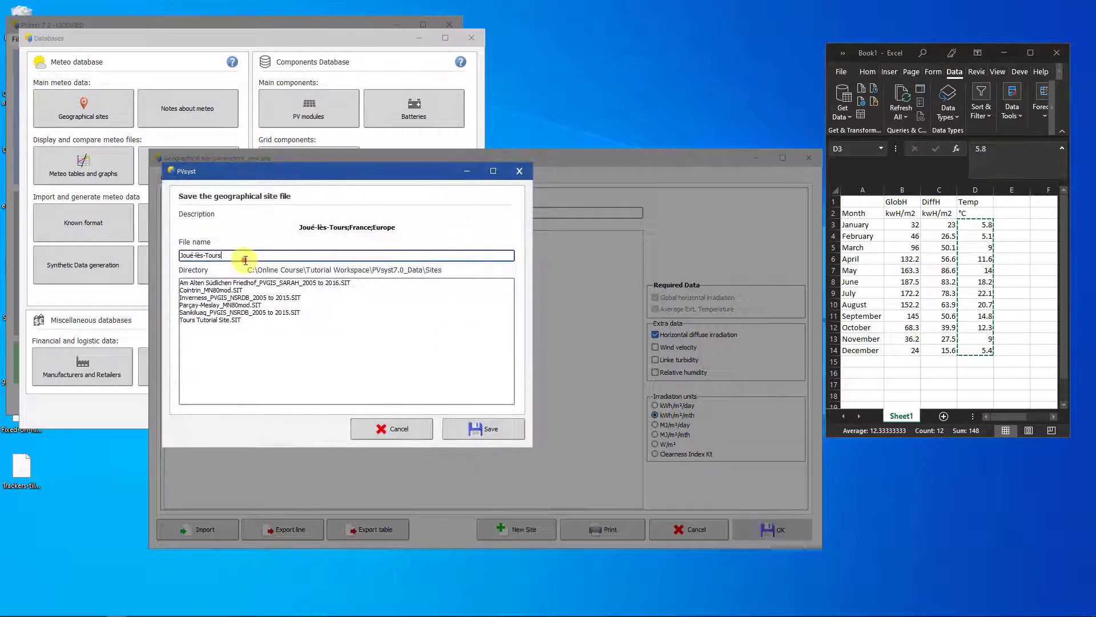
{"action": "double_click", "coordinate": [246, 260]}
{"action": "type", "text": "Tours"}
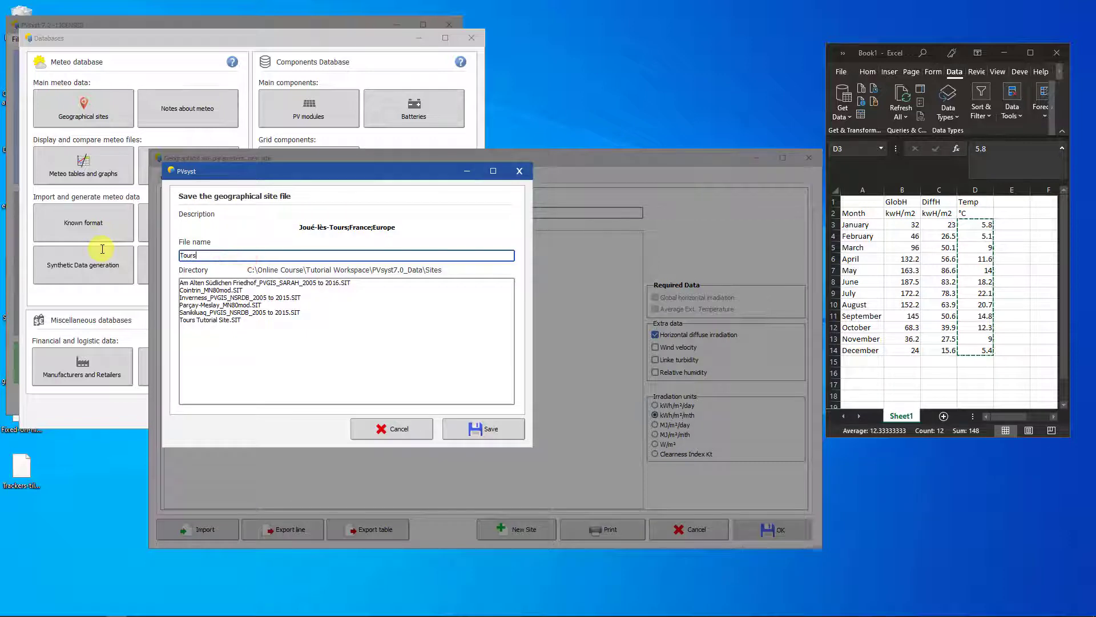
{"action": "type", "text": " Tutorial"}
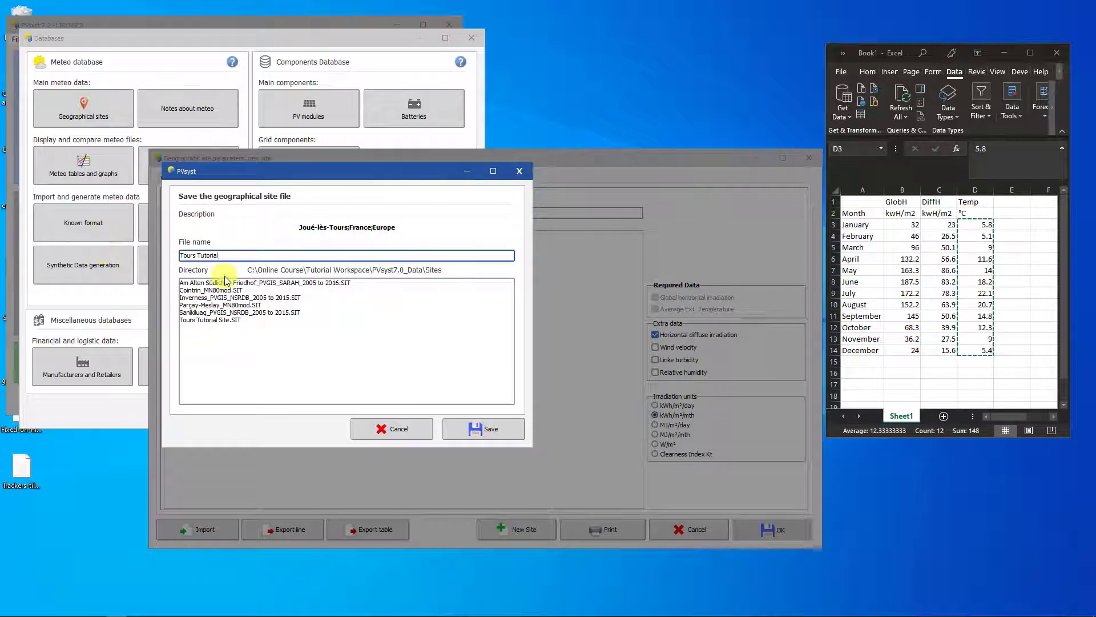
{"action": "left_click", "coordinate": [488, 432]}
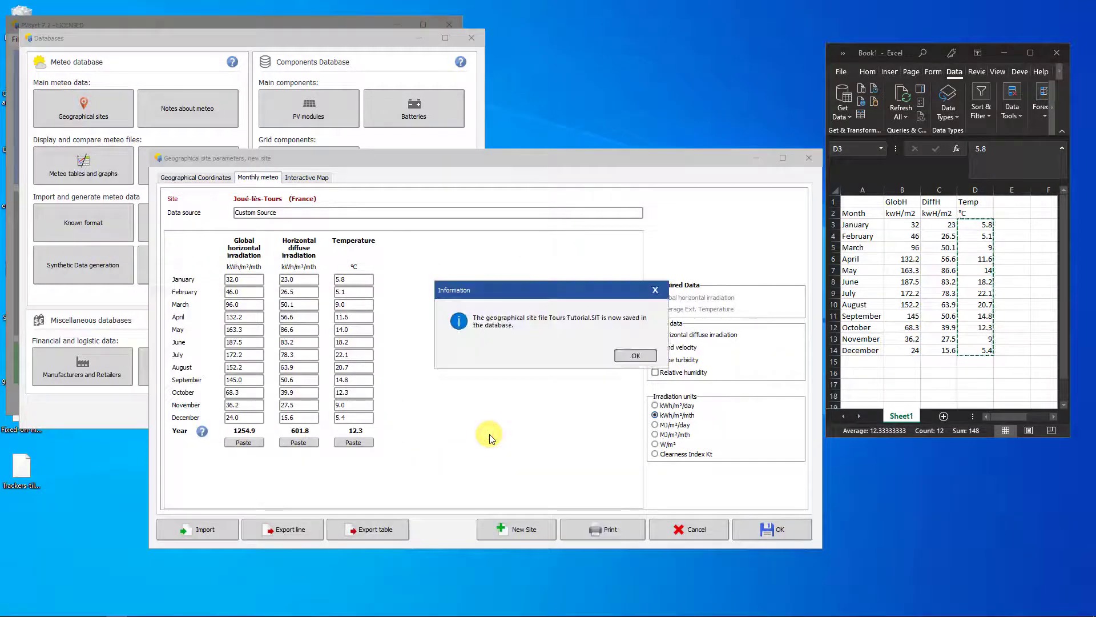
{"action": "left_click", "coordinate": [631, 356]}
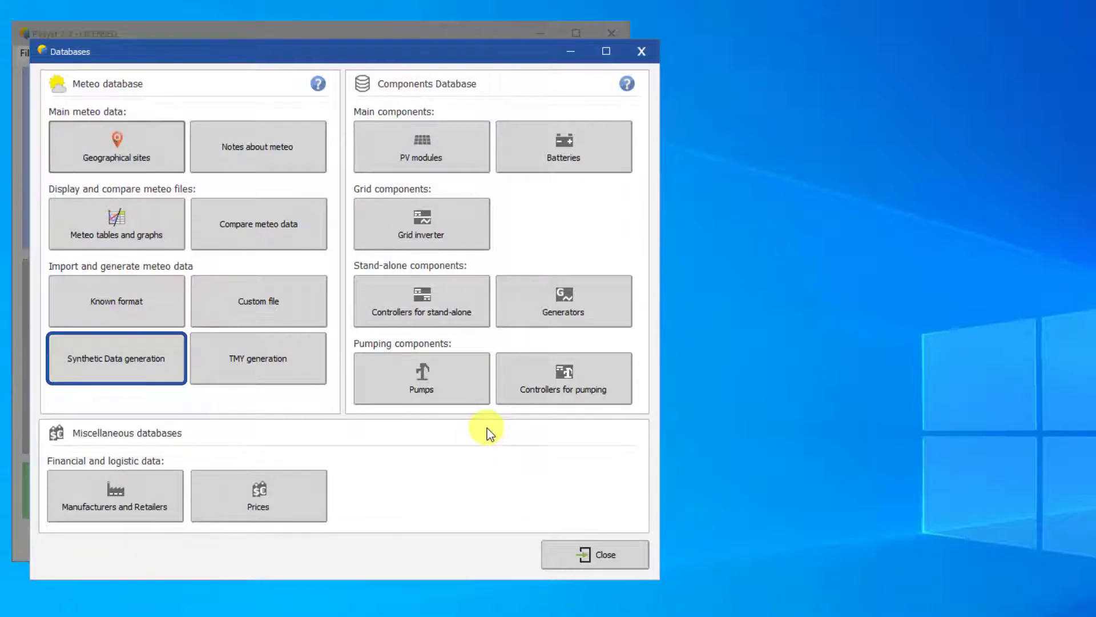
Generate synthetic hourly data from the Joué-lès-Tours Custom Source site, keeping the current region typology.
{"action": "left_click", "coordinate": [159, 362]}
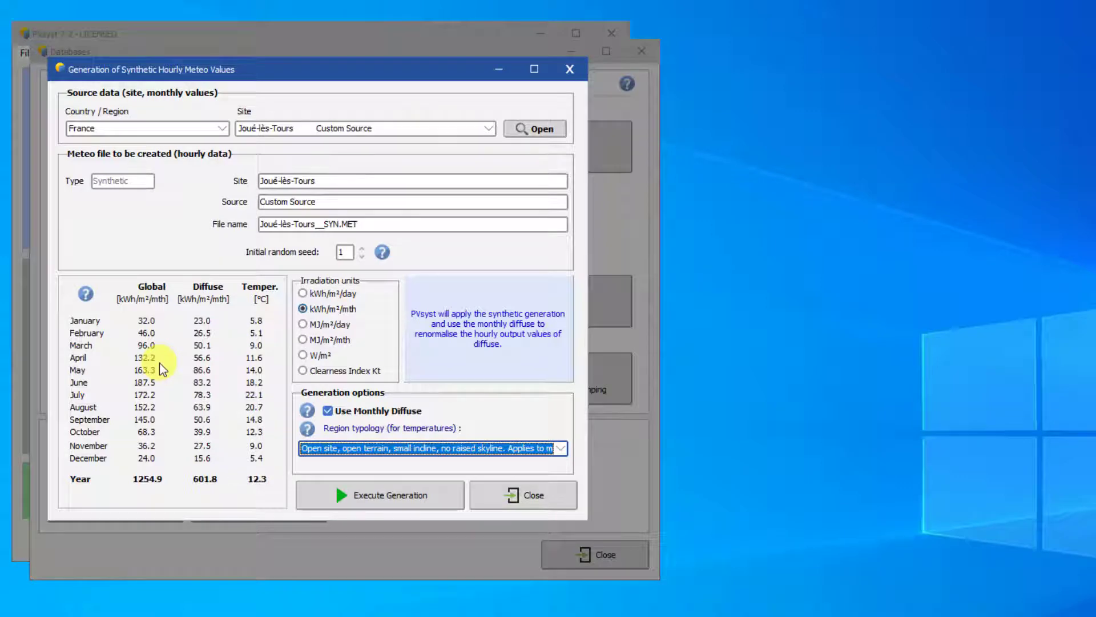
{"action": "left_click", "coordinate": [488, 128]}
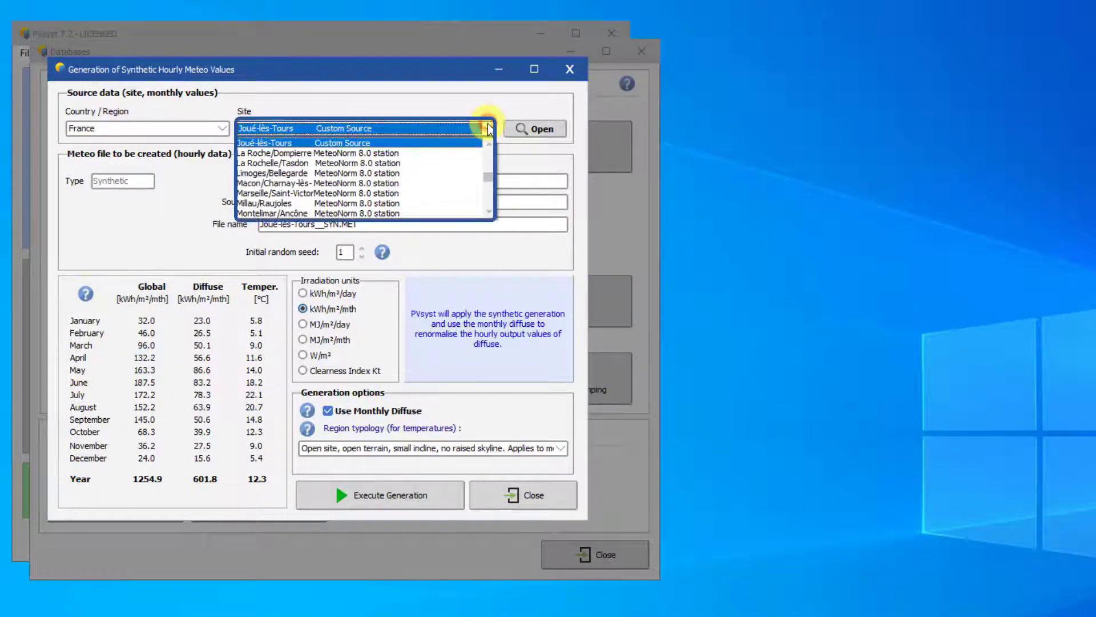
{"action": "left_click", "coordinate": [489, 143]}
{"action": "left_click", "coordinate": [489, 144]}
{"action": "left_click", "coordinate": [489, 144]}
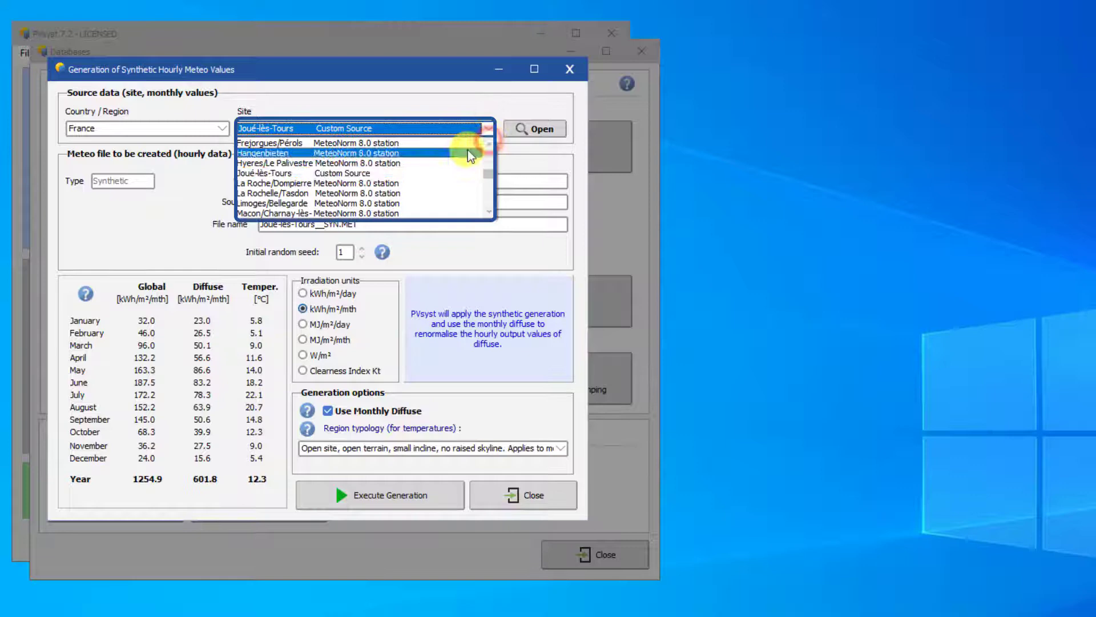
{"action": "left_click", "coordinate": [417, 173]}
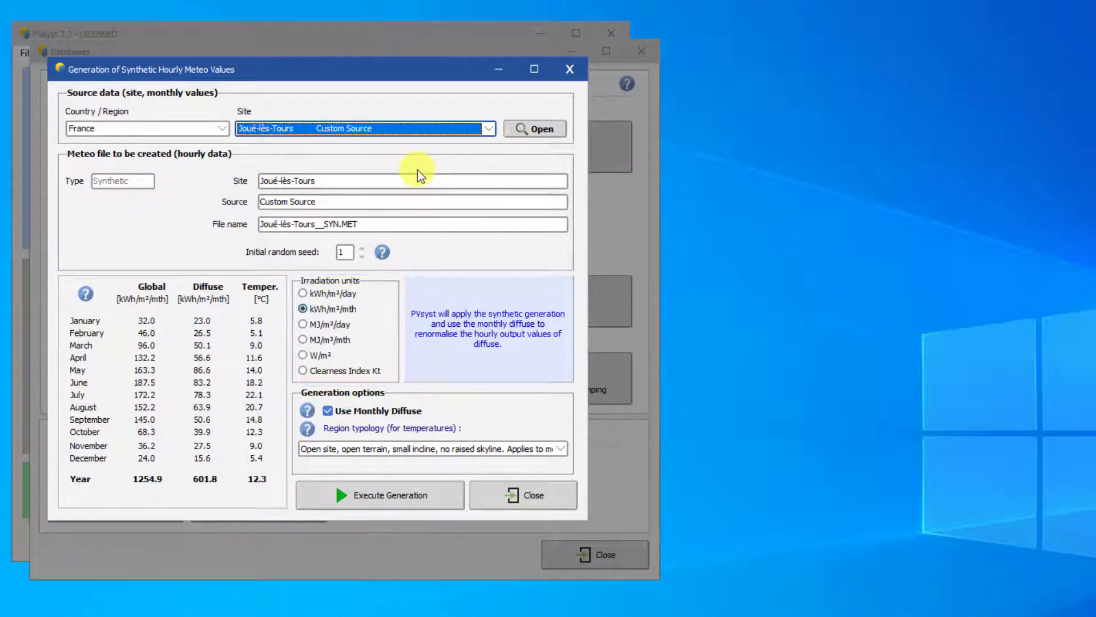
{"action": "left_click", "coordinate": [419, 224]}
{"action": "left_click", "coordinate": [558, 447]}
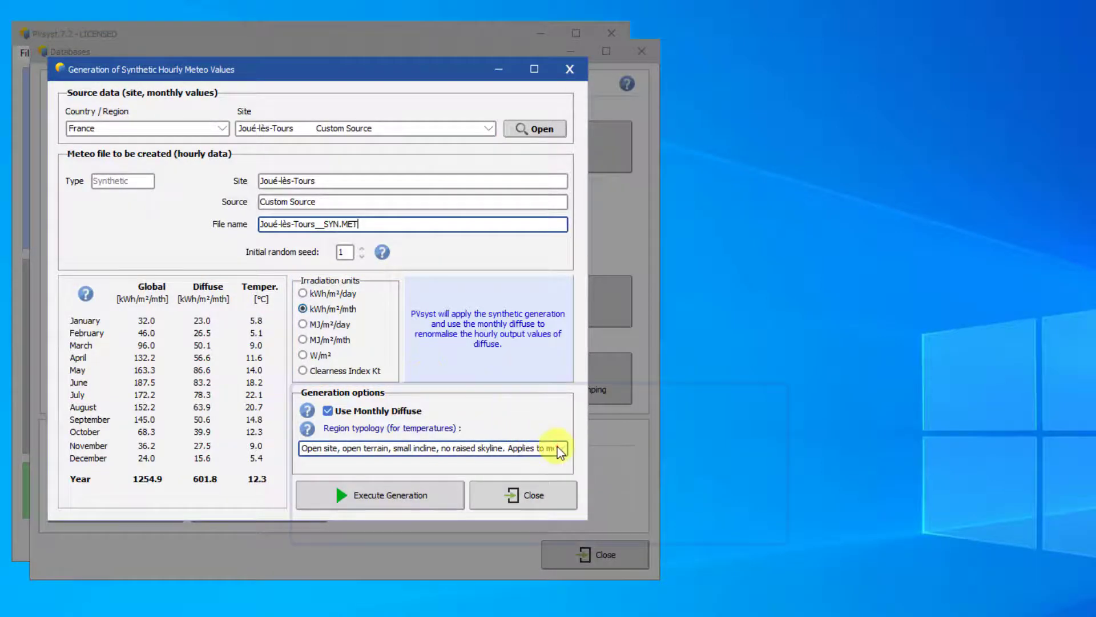
{"action": "left_click", "coordinate": [557, 446]}
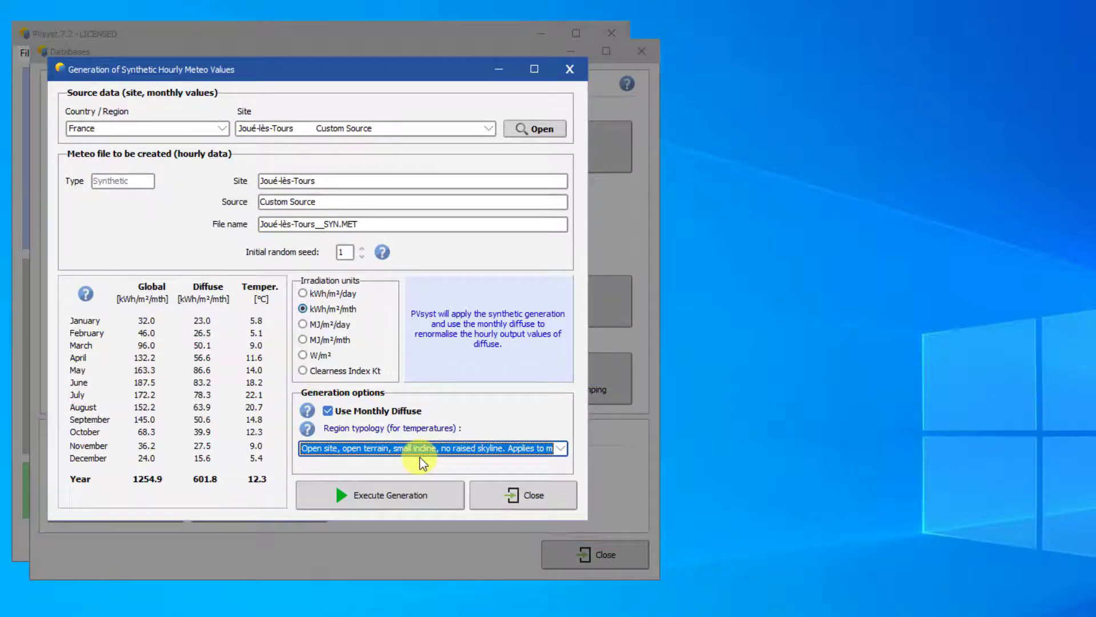
{"action": "left_click", "coordinate": [398, 492]}
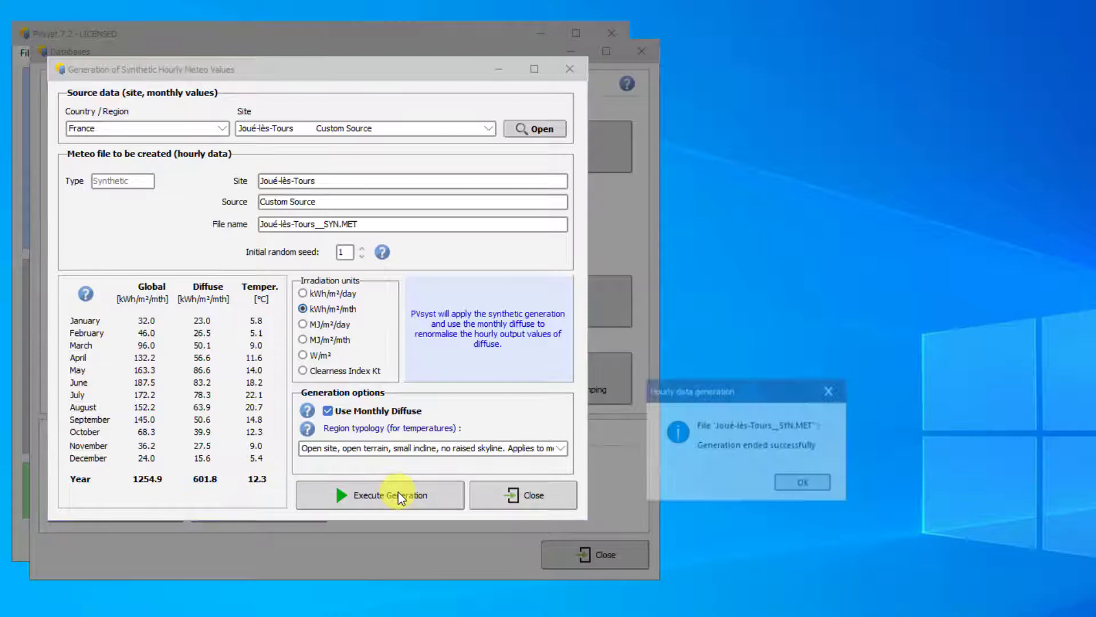
Run the data quality check on Joué-lès-Tours__SYN.MET in Meteo tables and graphs.
{"action": "left_click", "coordinate": [783, 488]}
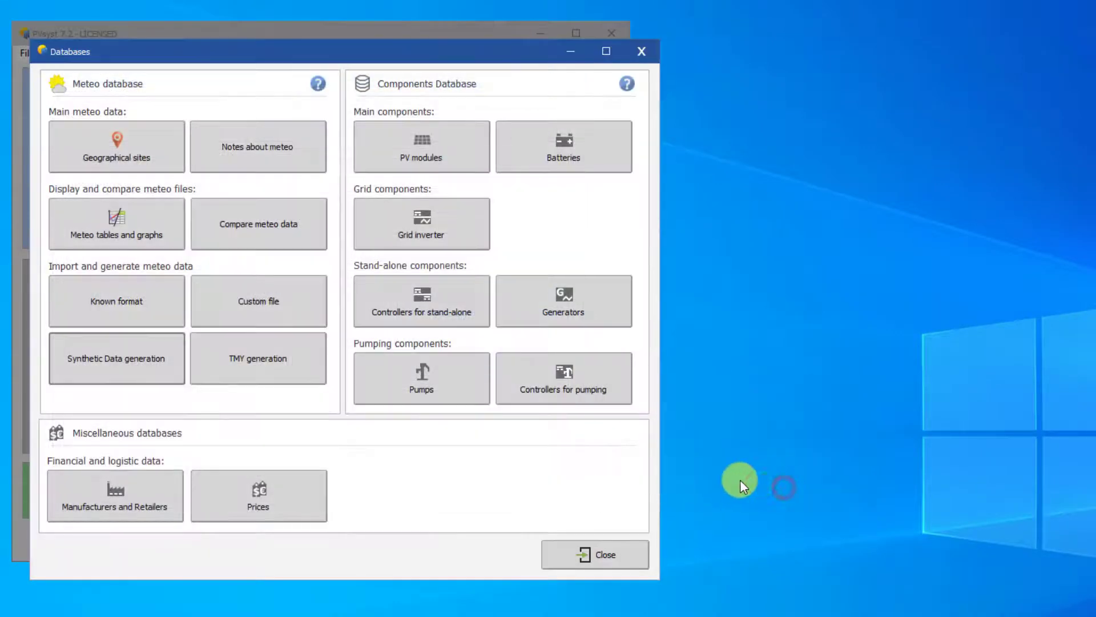
{"action": "left_click", "coordinate": [159, 239]}
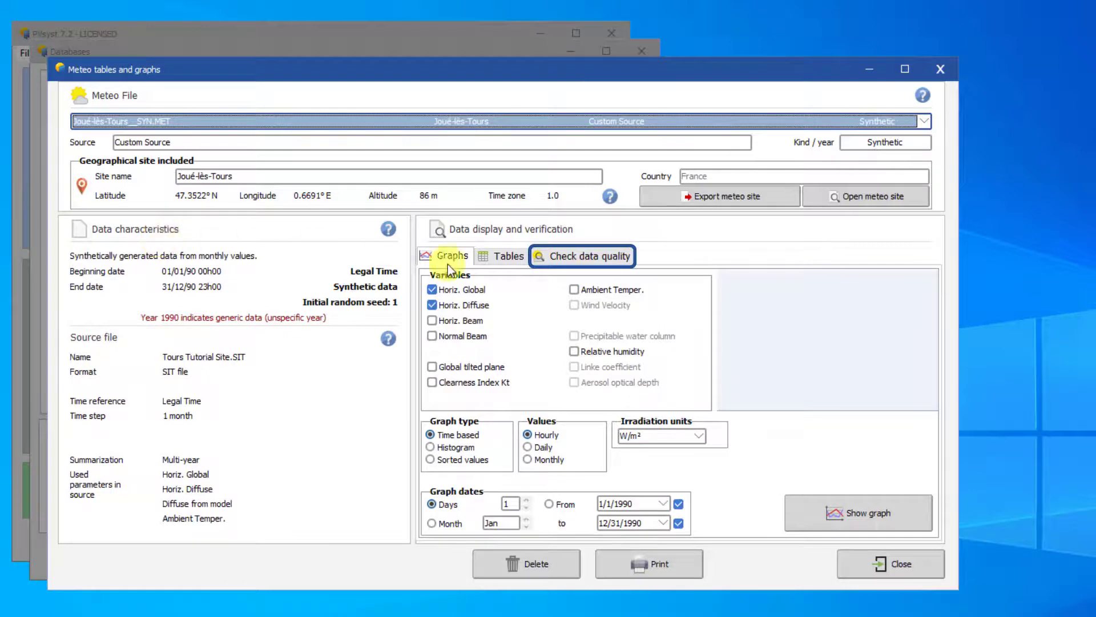
{"action": "left_click", "coordinate": [540, 260]}
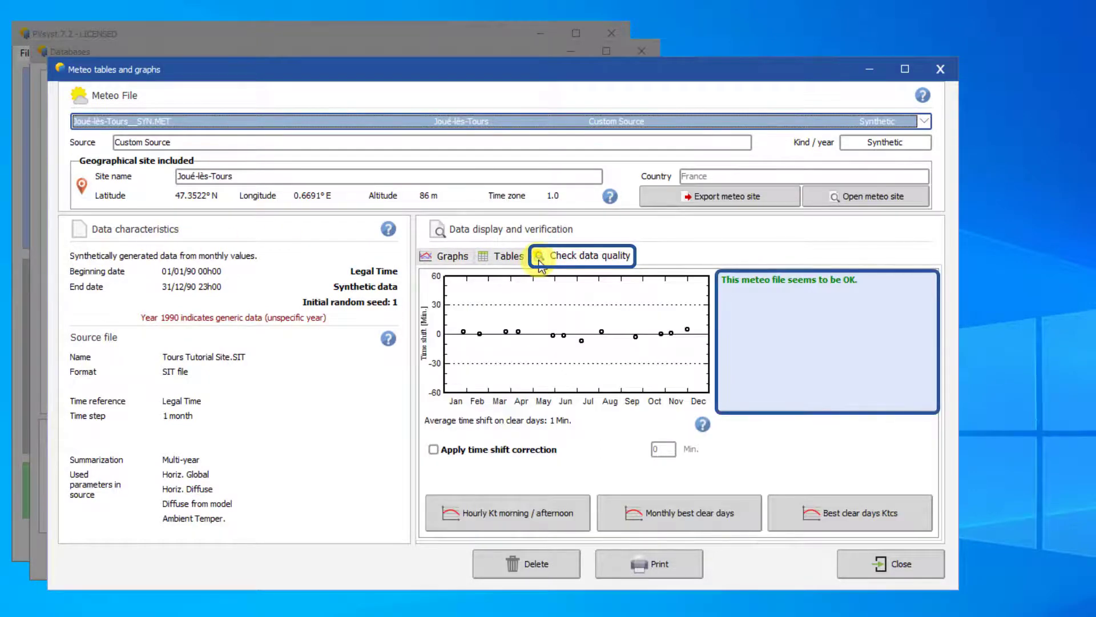